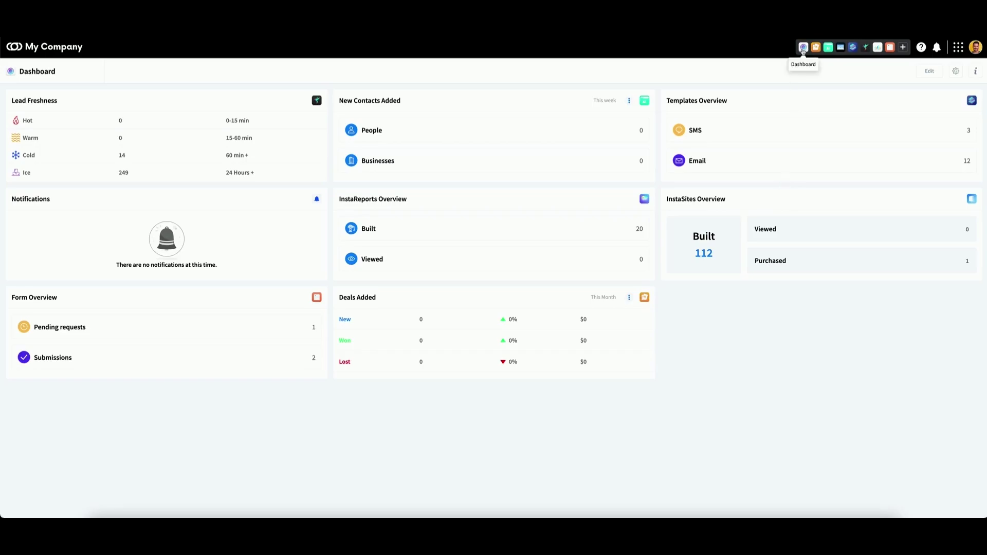
Open the All Apps list, then close it to return to the dashboard.
left_click(958, 48)
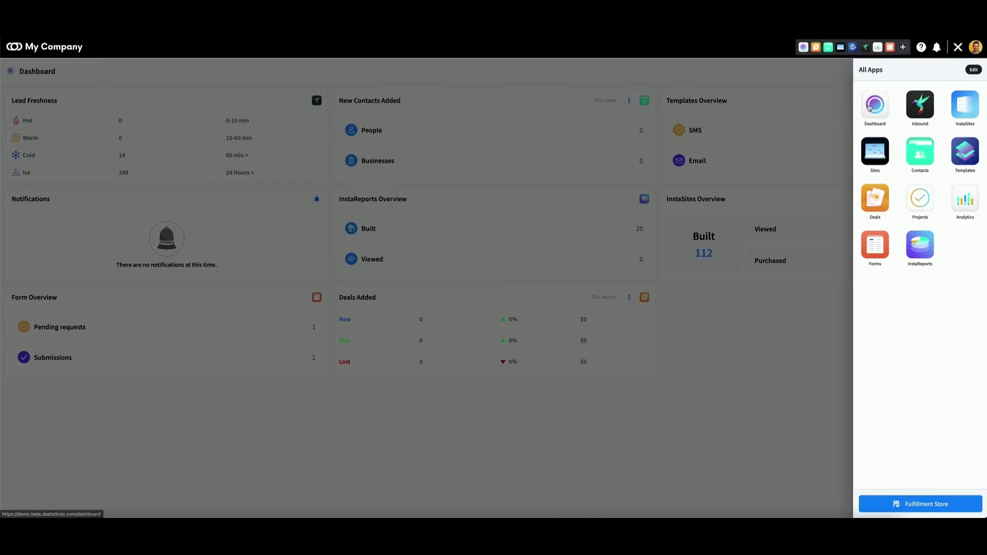
left_click(871, 109)
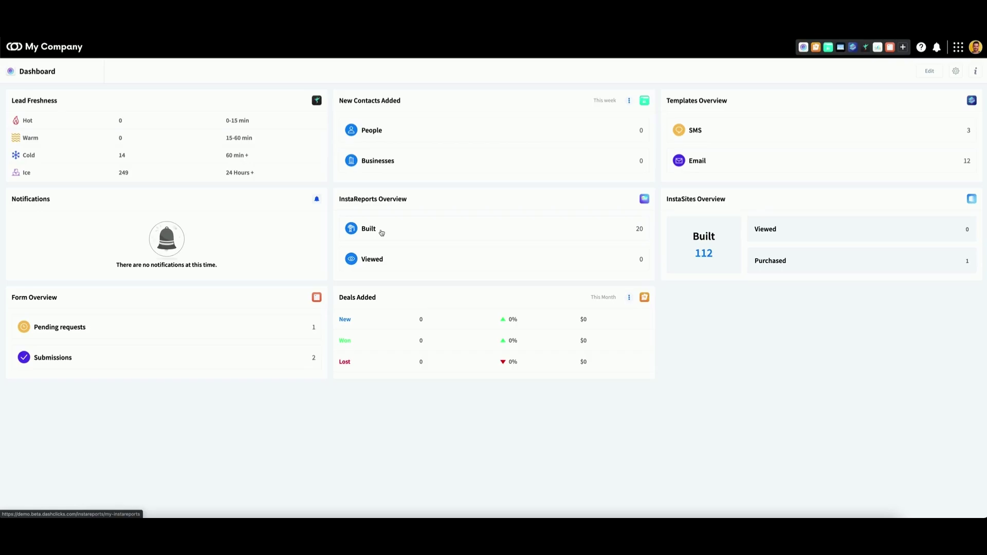
Set the New Contacts Added widget's time range to This Month.
left_click(630, 101)
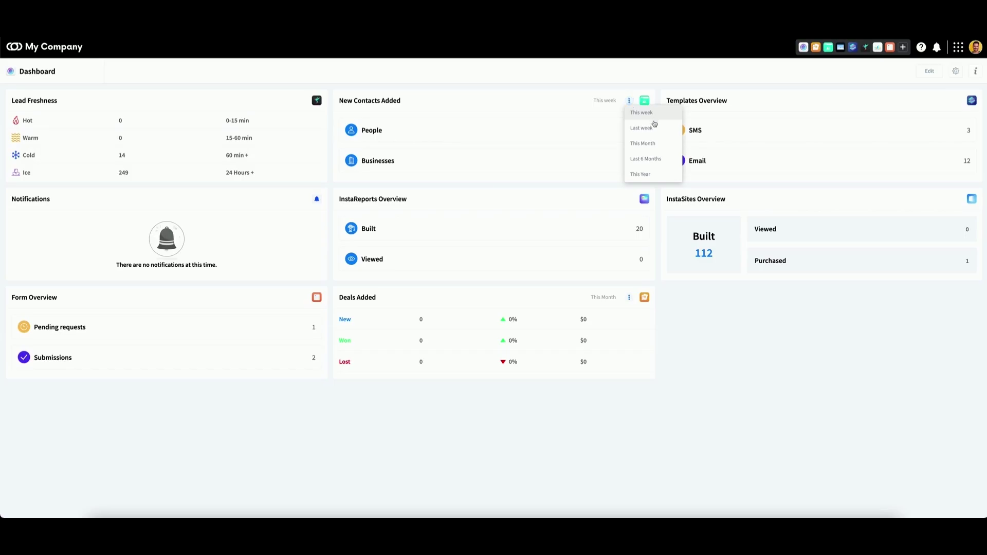
left_click(639, 145)
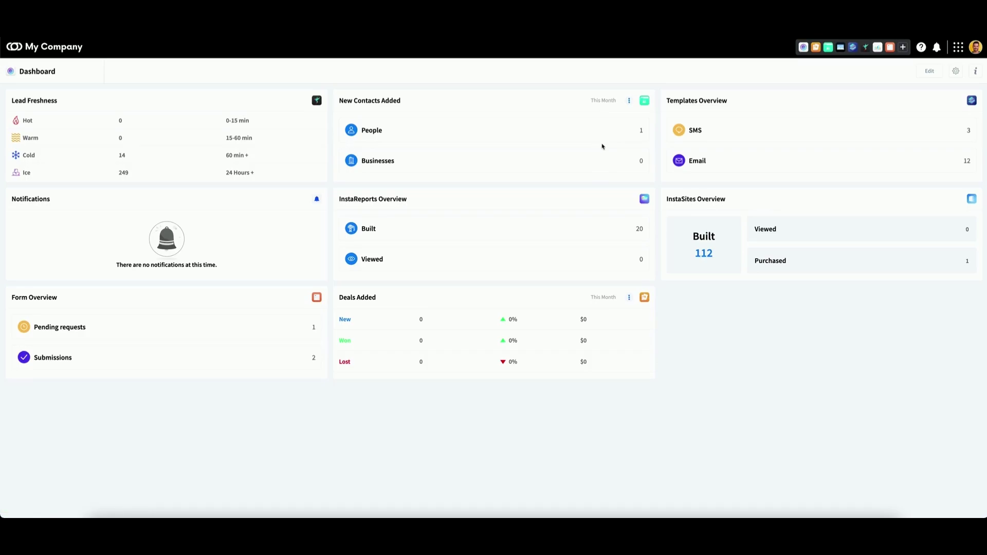
Enter dashboard edit mode to start customizing the widget layout.
left_click(926, 72)
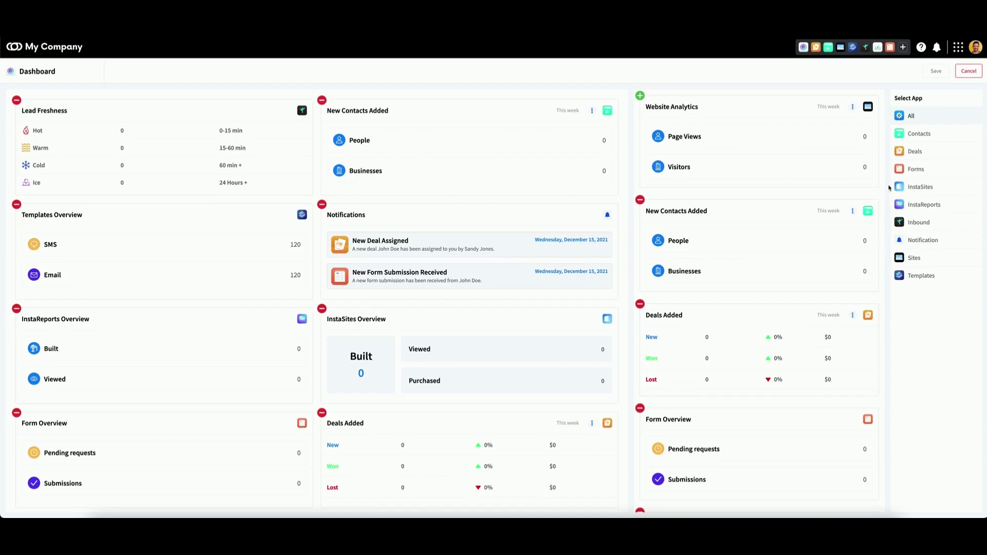
Filter the add-widget catalog by Contacts, then Deals, then back to All apps.
left_click(920, 136)
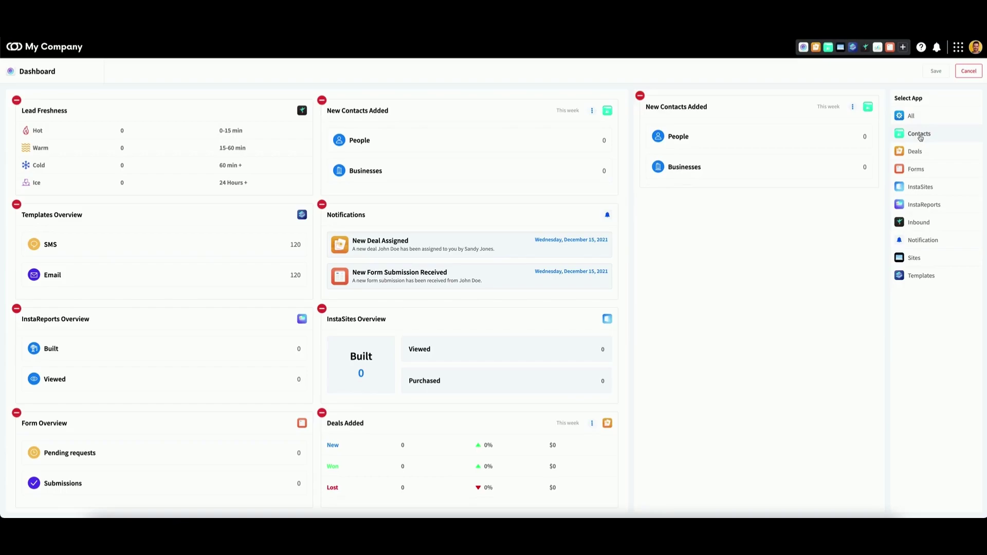
left_click(919, 152)
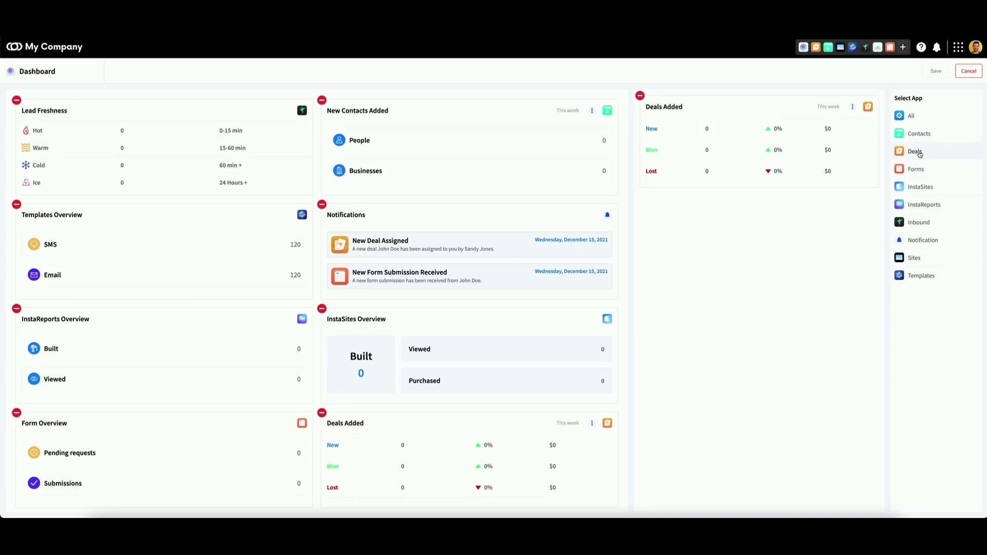
left_click(919, 121)
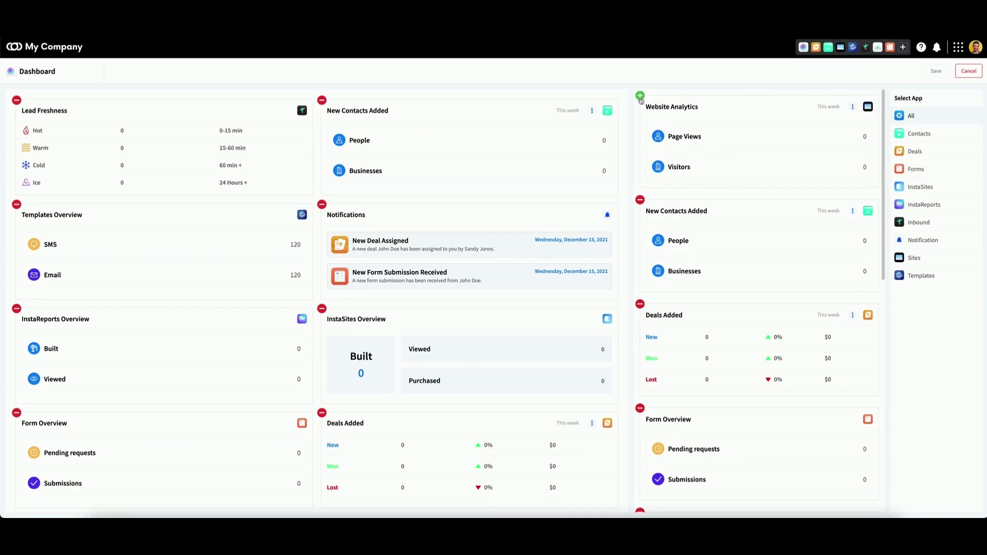
Add the Website Analytics widget from the catalog to the top of the dashboard.
left_click(640, 97)
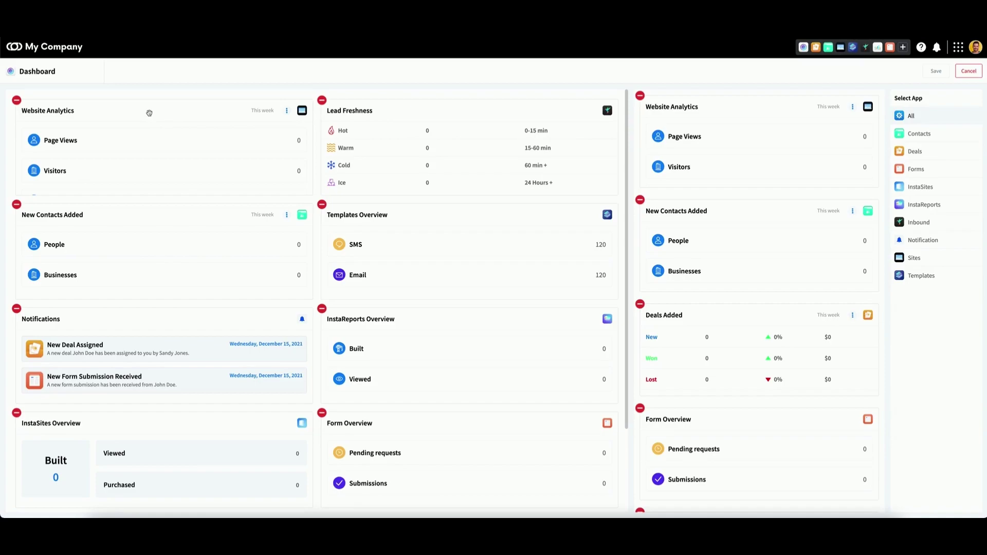
Drag Website Analytics into the top-middle slot beside Lead Freshness, then save the layout.
left_click_drag(151, 113, 235, 111)
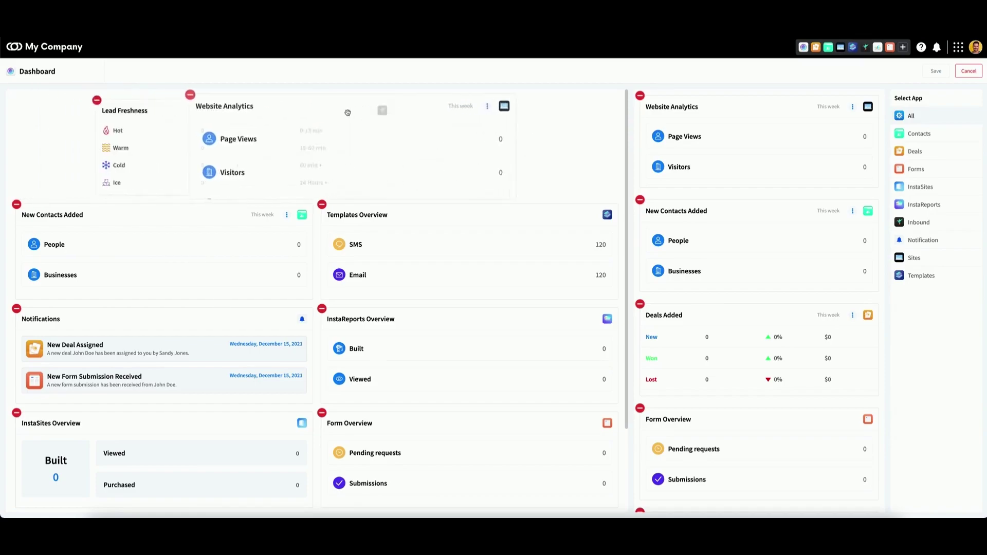
left_click_drag(347, 113, 423, 111)
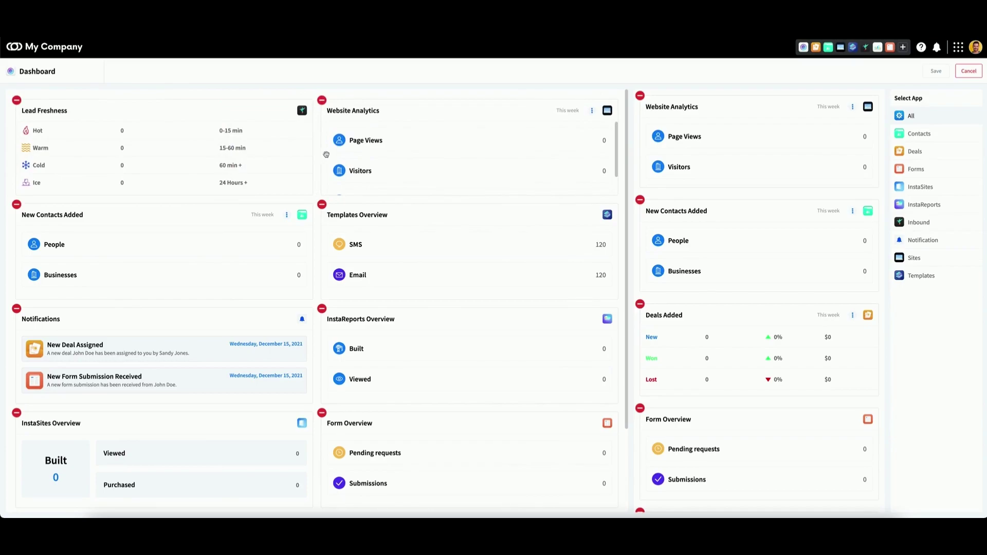
left_click(940, 73)
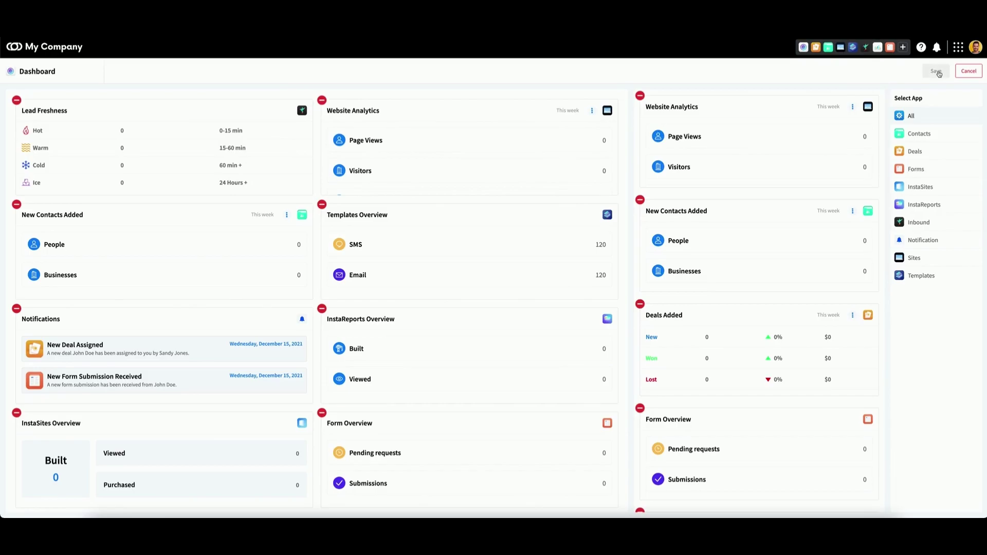